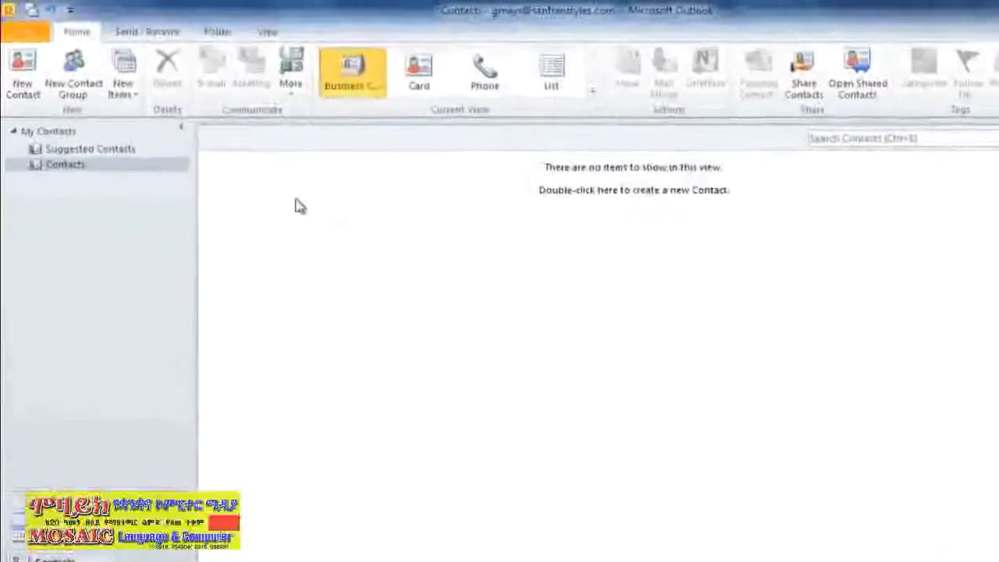
Step: Start an import into Outlook from the File menu, then cancel it without importing anything
{"action": "left_click", "coordinate": [49, 38]}
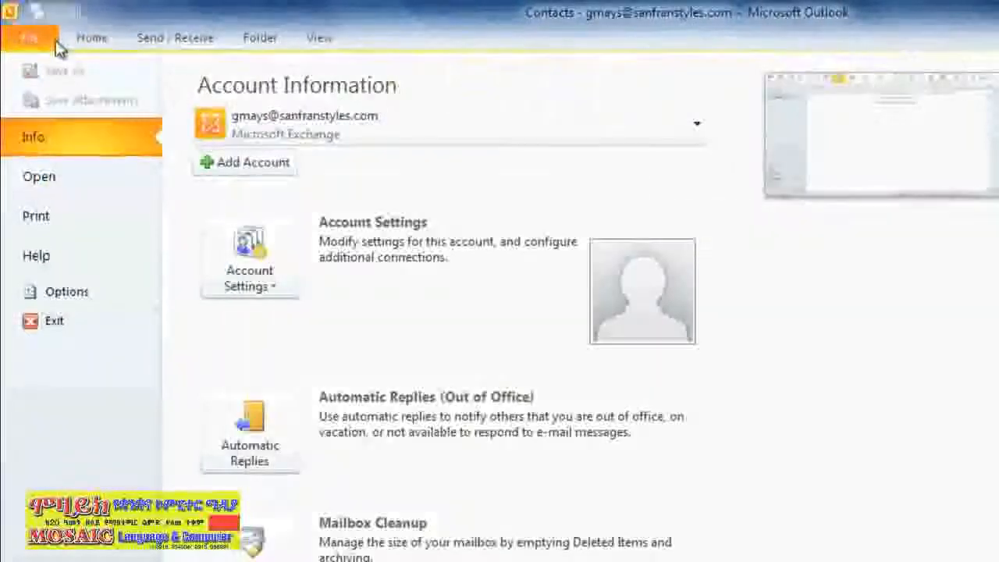
{"action": "left_click", "coordinate": [86, 175]}
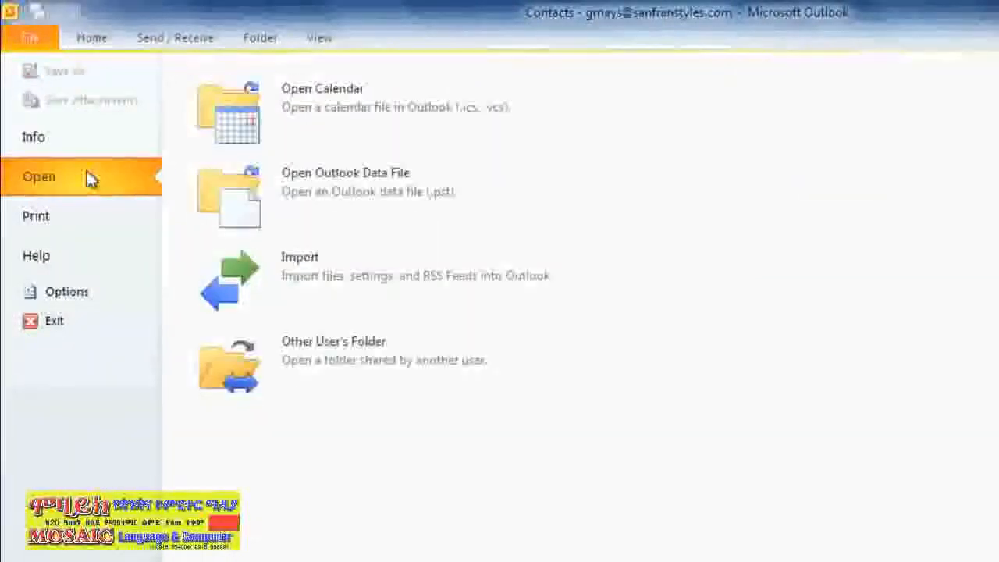
{"action": "left_click", "coordinate": [226, 293]}
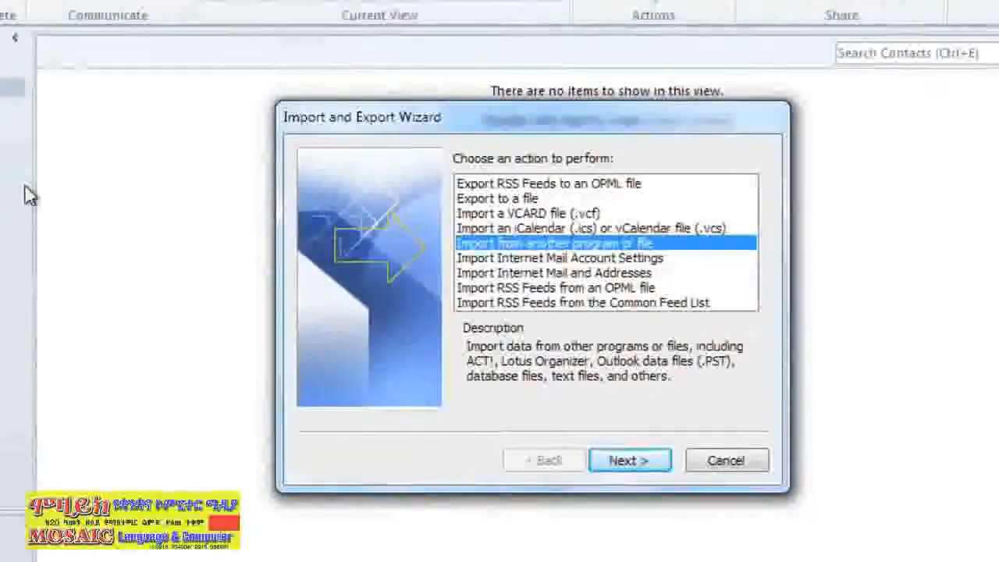
{"action": "left_click", "coordinate": [712, 465]}
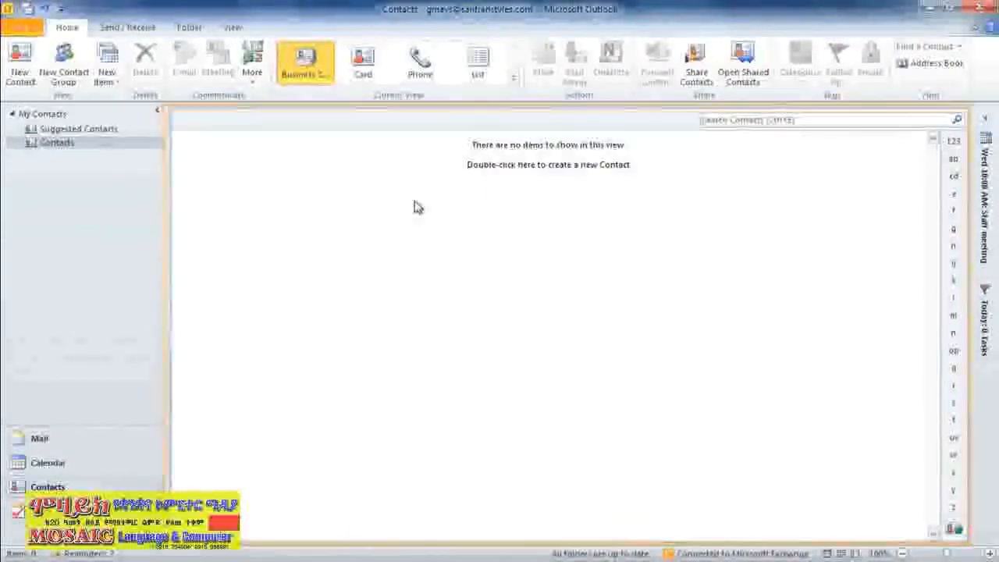
Step: Enter the San Francisco Styles Sales Team Leader's name, company and e-mail, then save and start another contact
{"action": "double_click", "coordinate": [414, 207]}
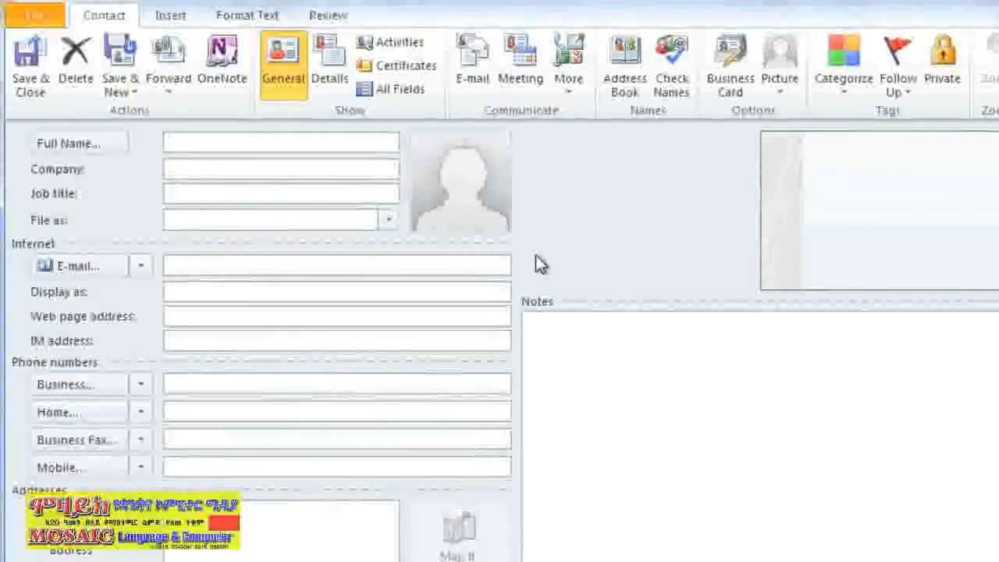
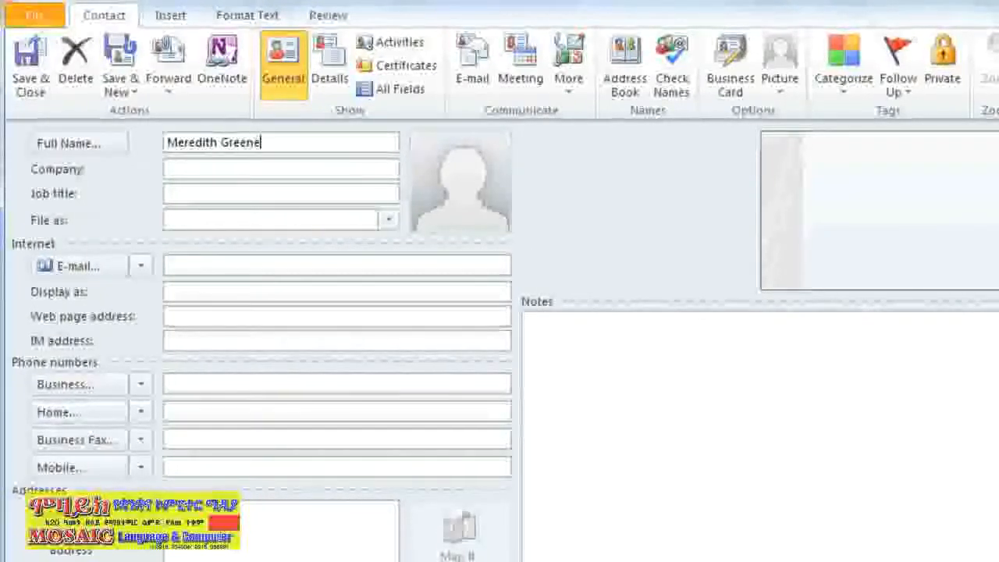
{"action": "key", "text": "Tab"}
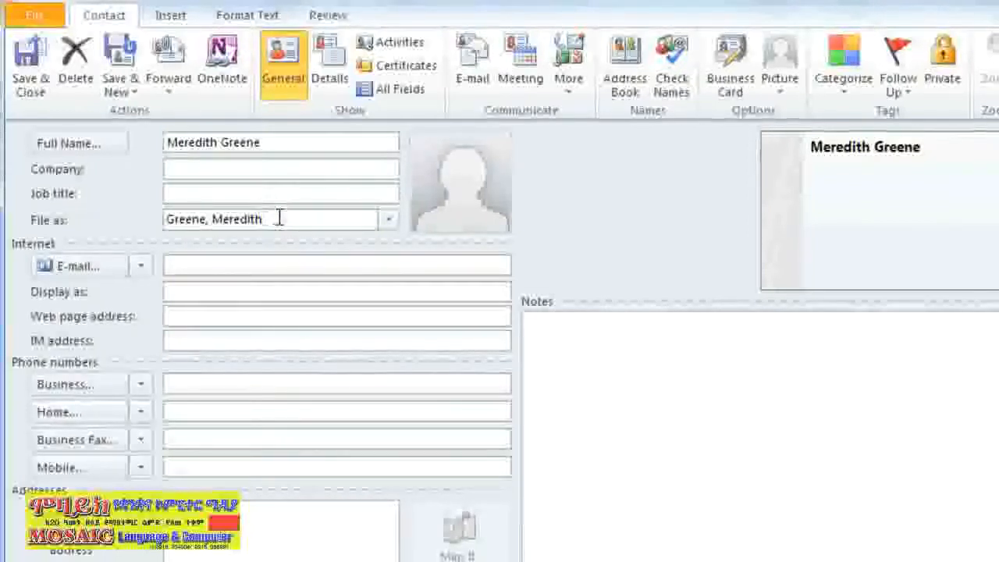
{"action": "left_click", "coordinate": [277, 264]}
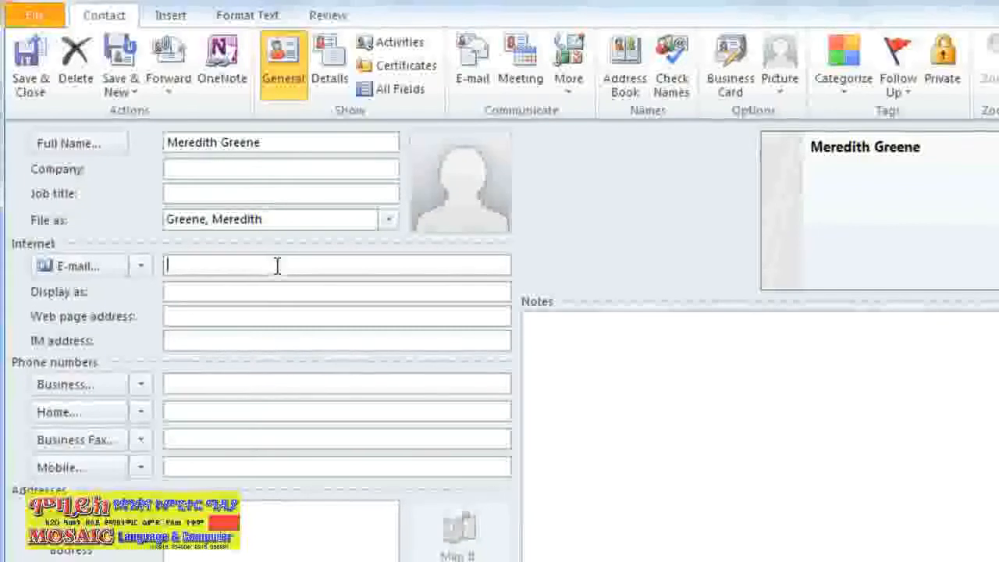
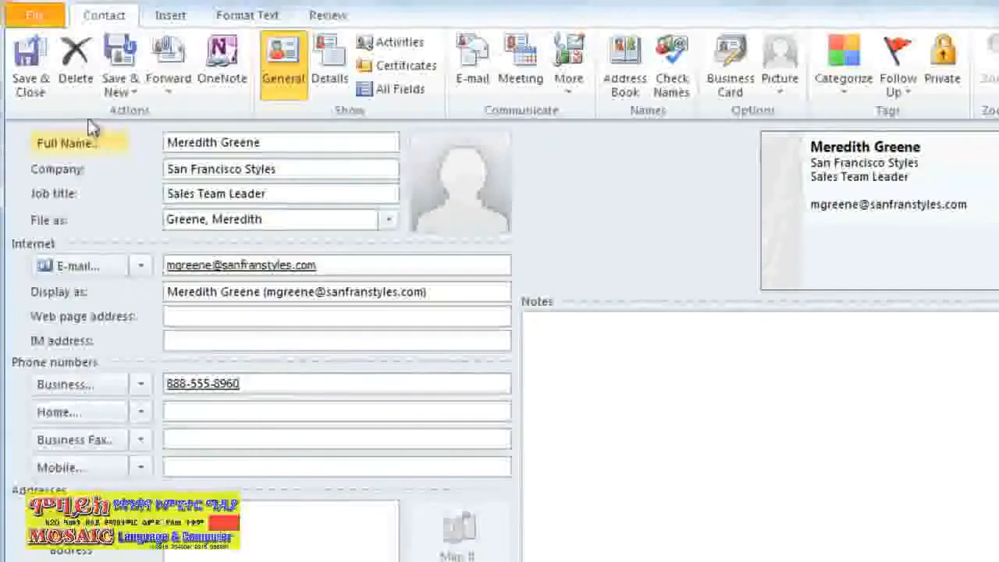
{"action": "left_click", "coordinate": [123, 54]}
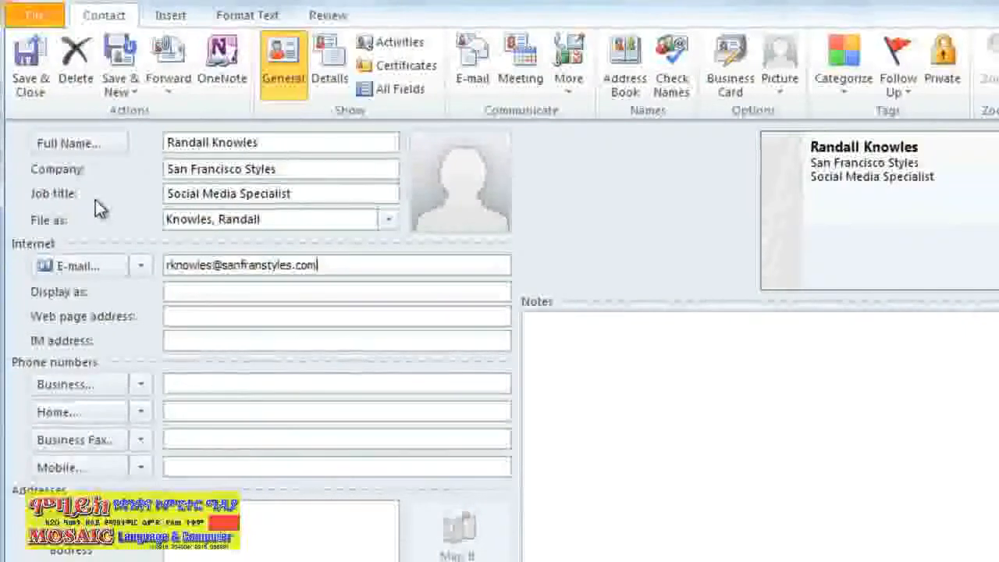
{"action": "left_click", "coordinate": [30, 67]}
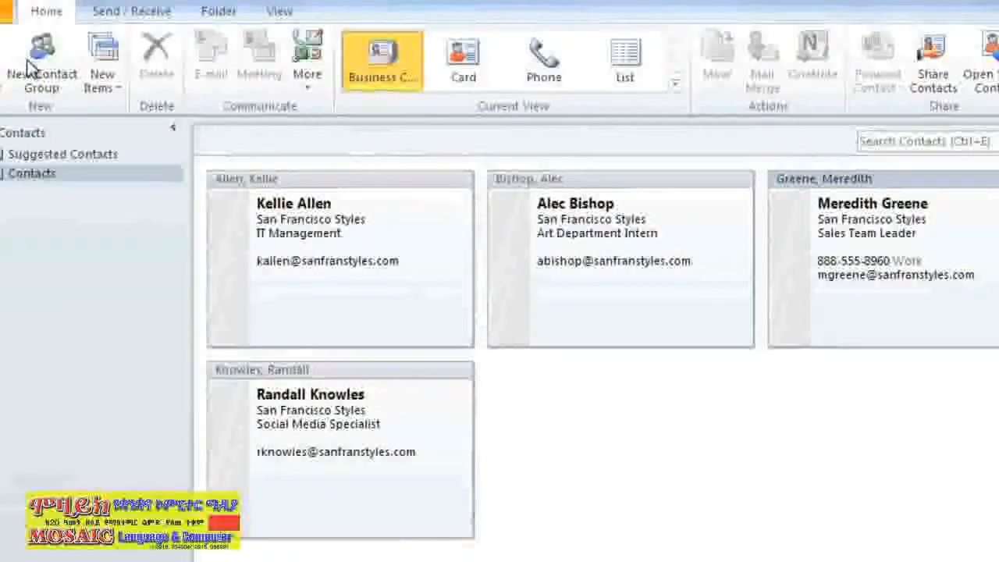
{"action": "double_click", "coordinate": [289, 281]}
{"action": "left_click", "coordinate": [285, 382]}
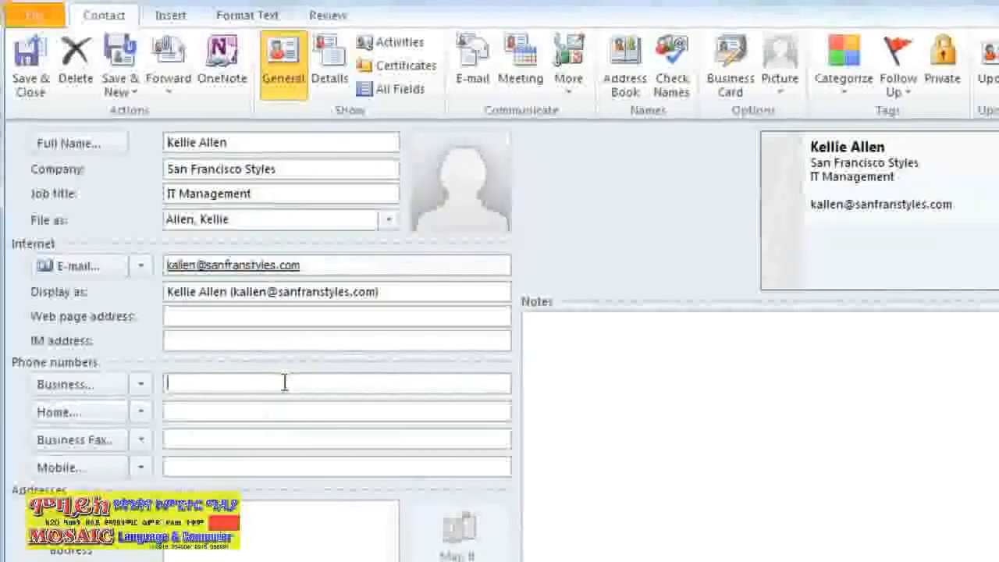
{"action": "type", "text": "888-555-4592"}
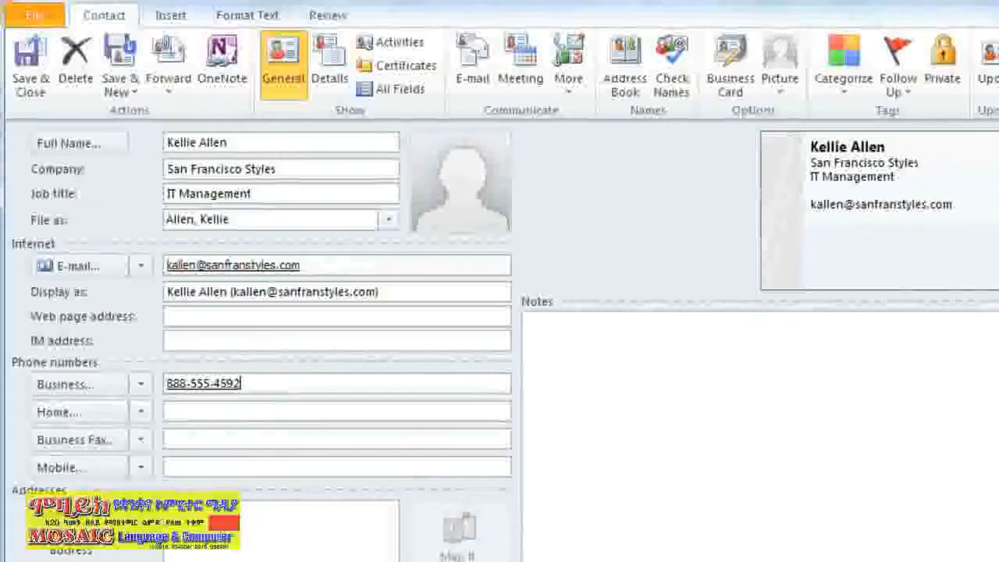
{"action": "left_click", "coordinate": [33, 78]}
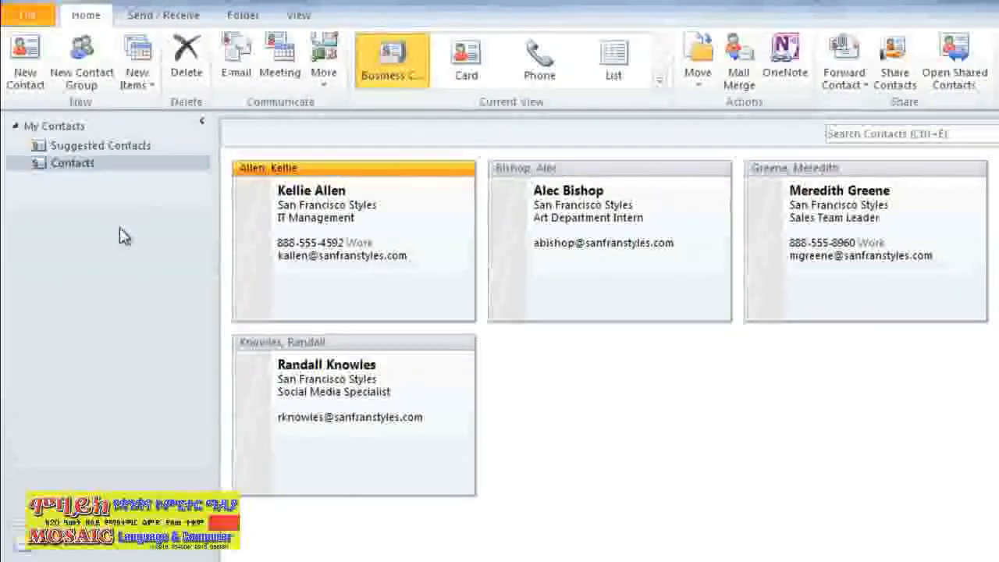
Step: Create a 'Corporate Office' group with the Art Department Intern, Sales Team Leader and Social Media Specialist, then save it
{"action": "left_click", "coordinate": [83, 56]}
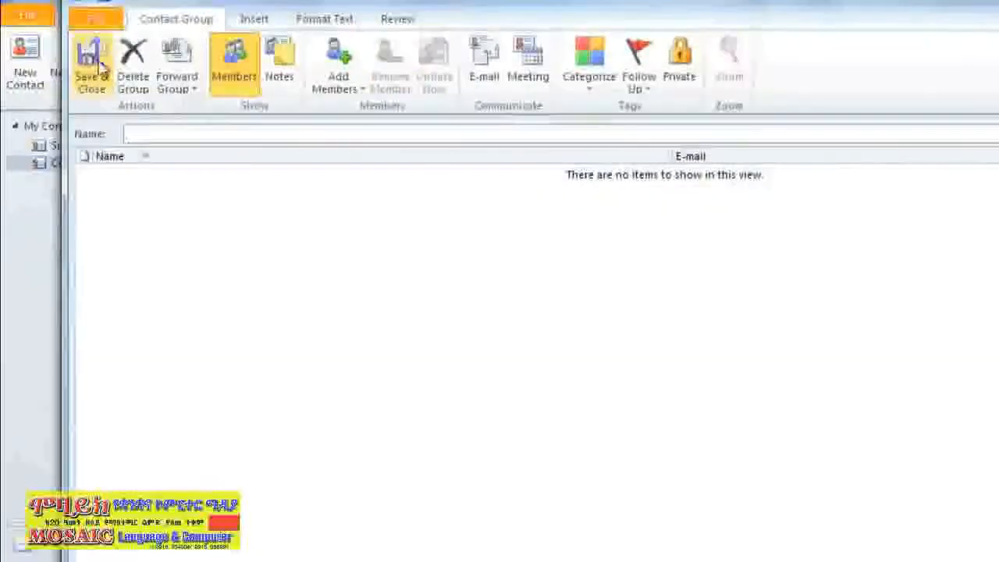
{"action": "type", "text": "Corporate Office"}
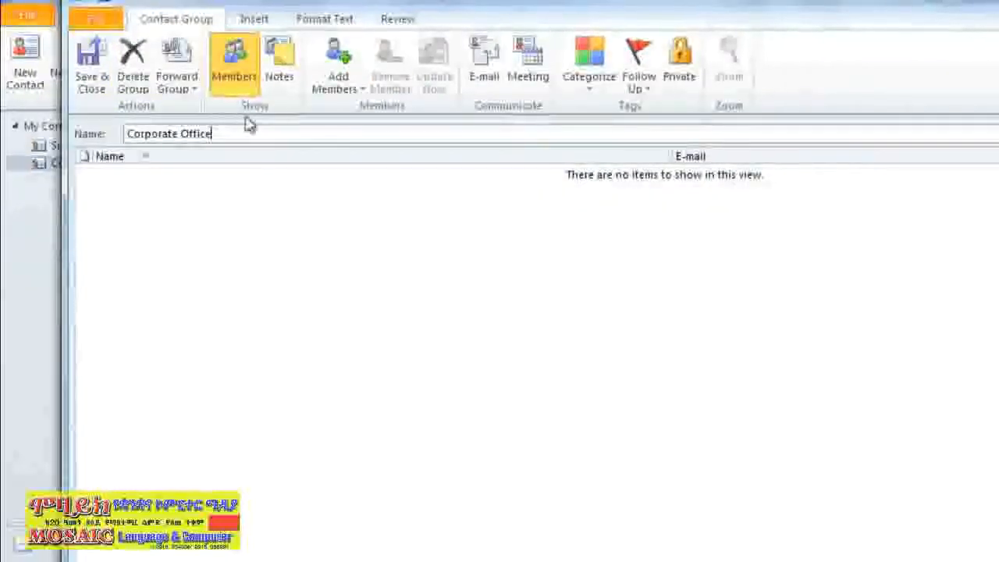
{"action": "left_click", "coordinate": [339, 62]}
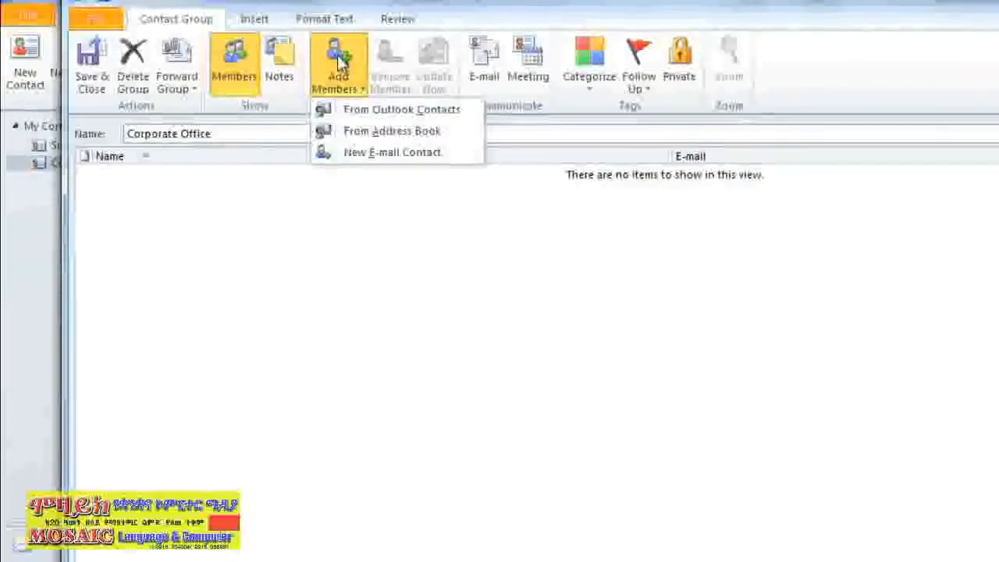
{"action": "left_click", "coordinate": [347, 112]}
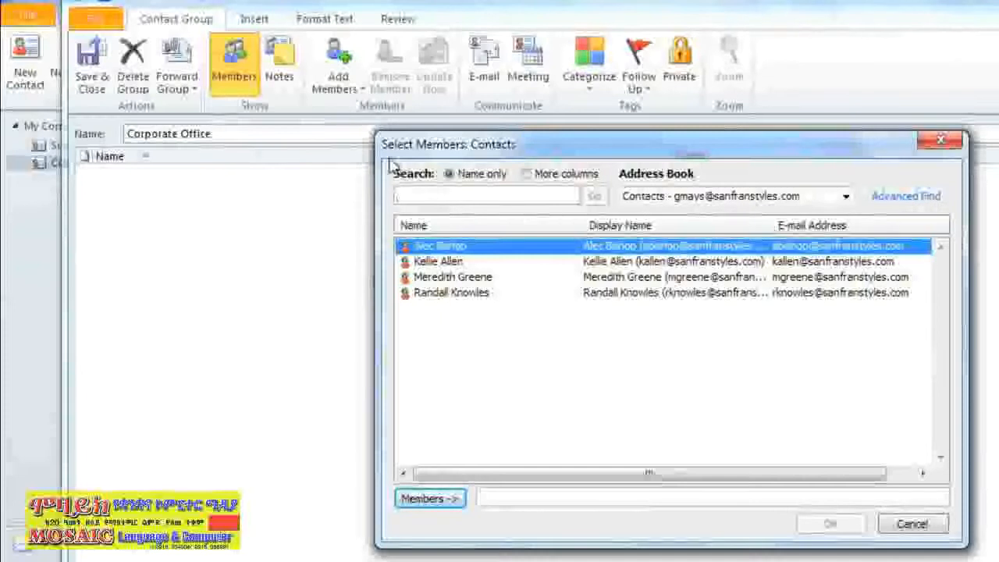
{"action": "double_click", "coordinate": [425, 246]}
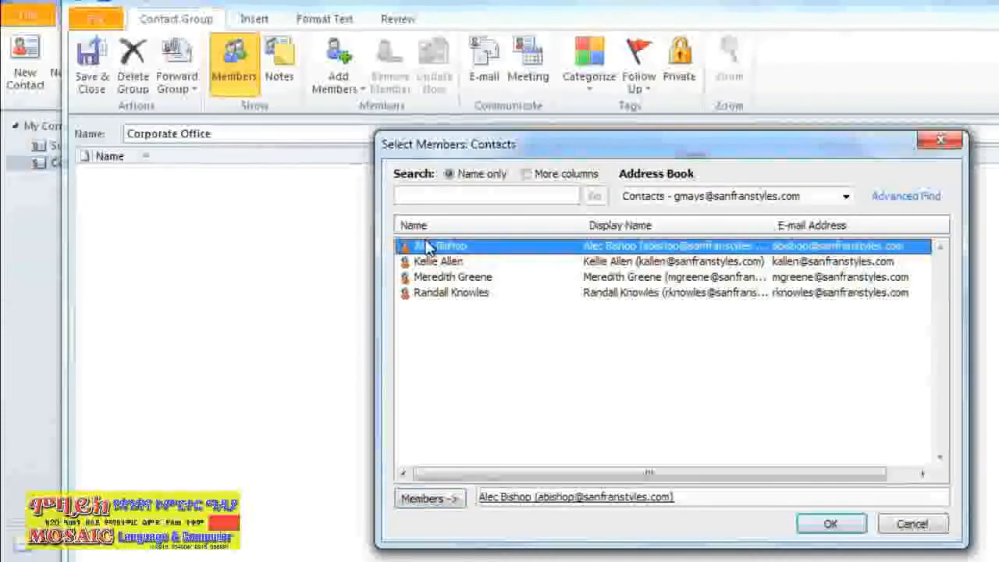
{"action": "double_click", "coordinate": [435, 279]}
{"action": "double_click", "coordinate": [435, 294]}
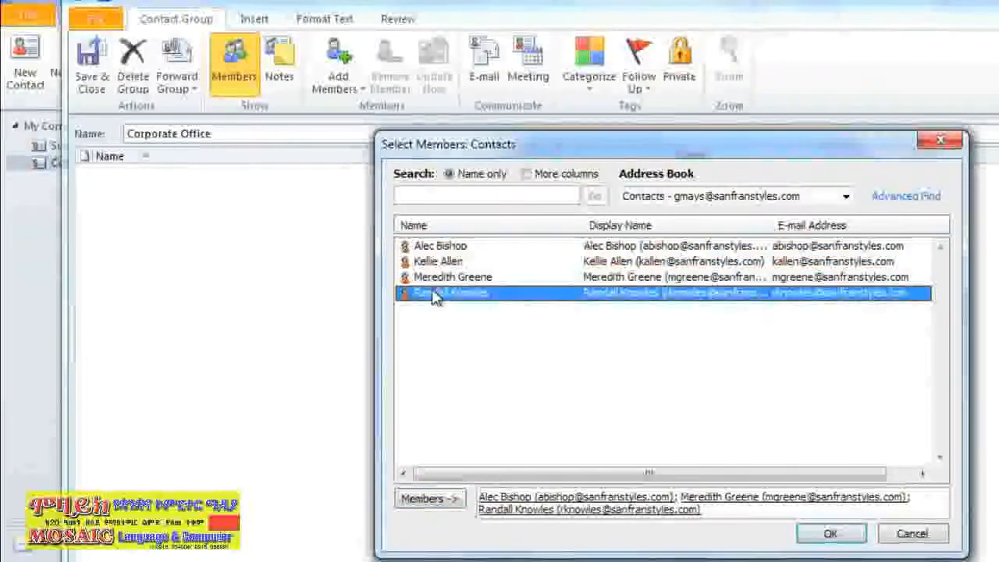
{"action": "left_click", "coordinate": [813, 537]}
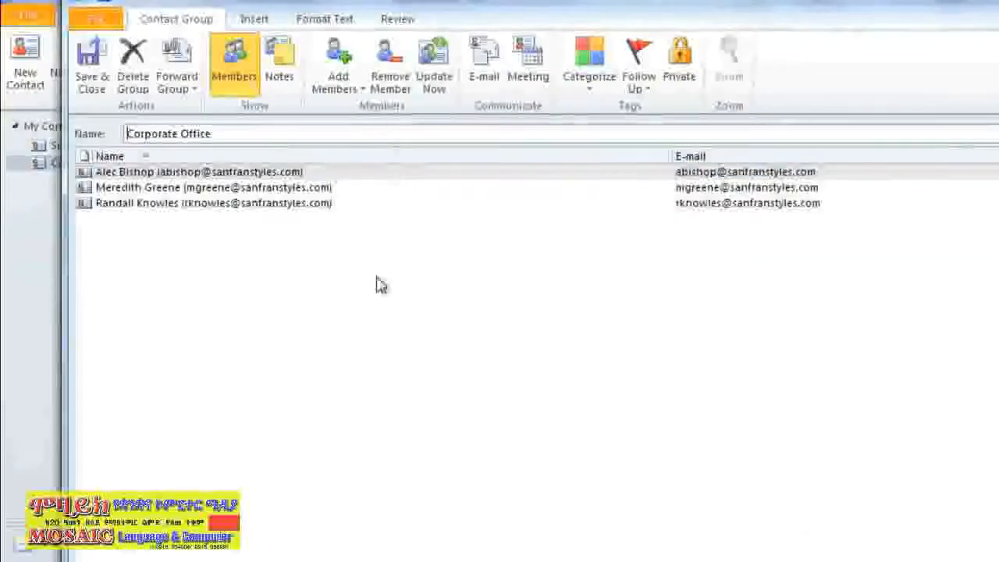
{"action": "left_click", "coordinate": [91, 69]}
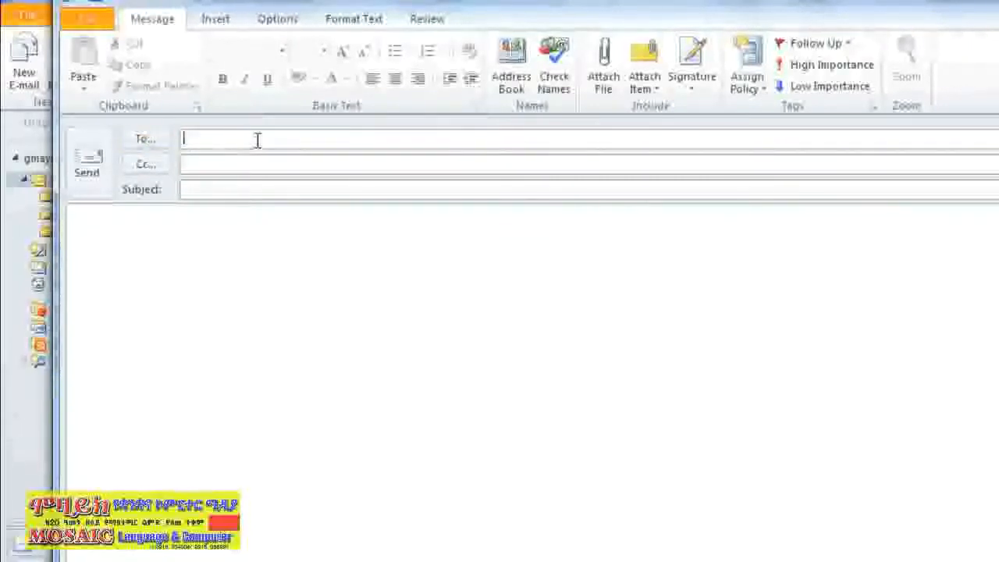
{"action": "type", "text": "corp"}
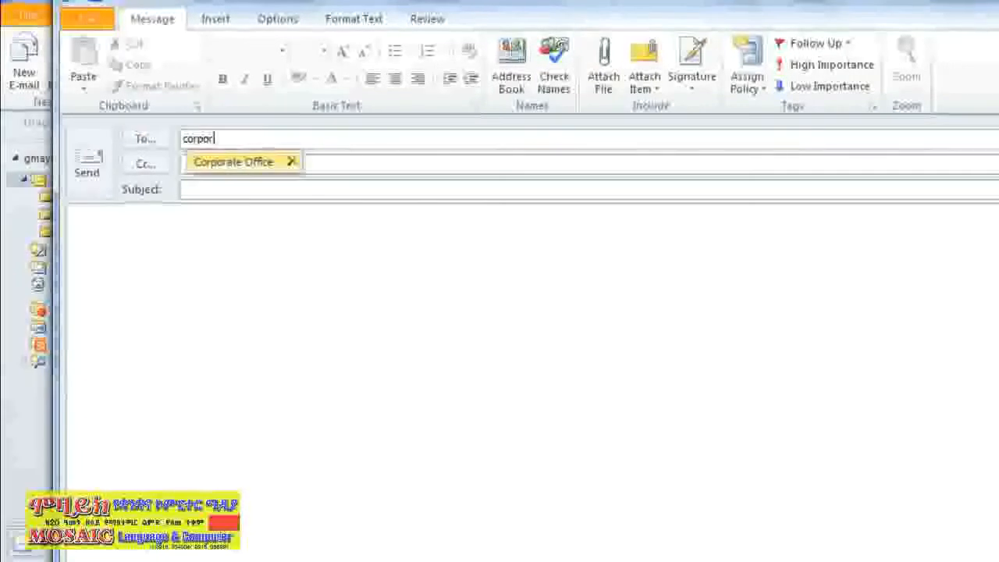
{"action": "type", "text": "or"}
{"action": "left_click", "coordinate": [258, 163]}
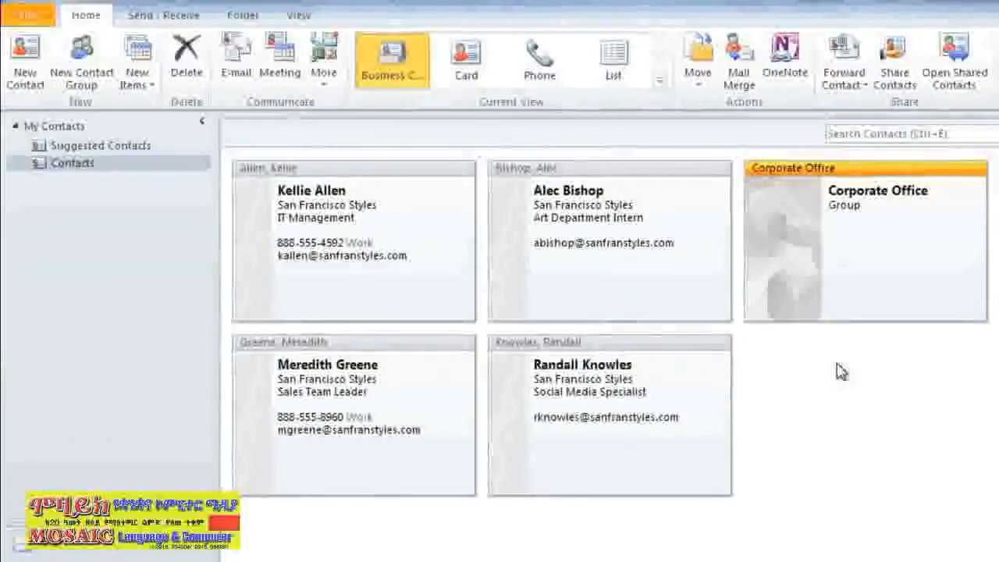
{"action": "double_click", "coordinate": [848, 261]}
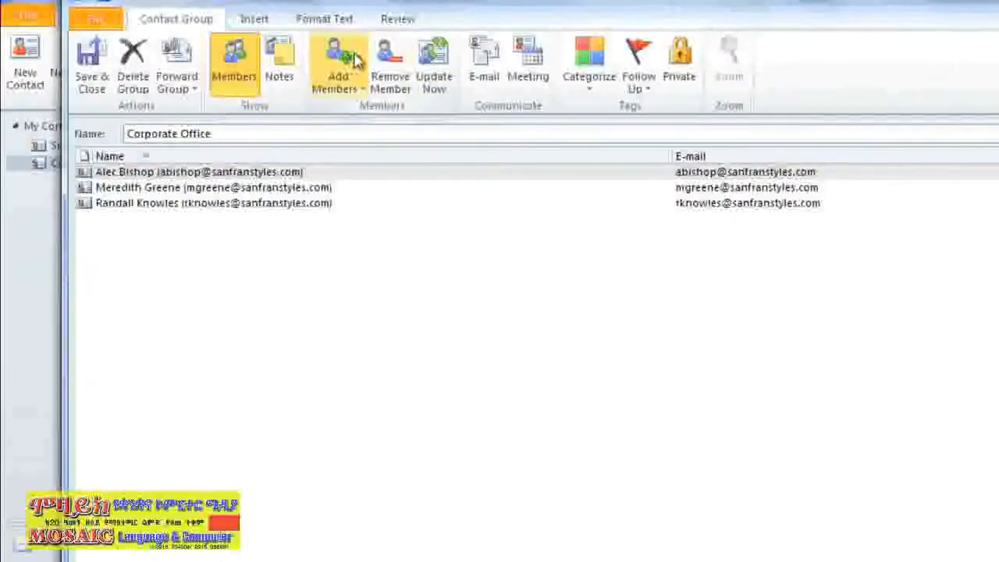
{"action": "left_click", "coordinate": [430, 56]}
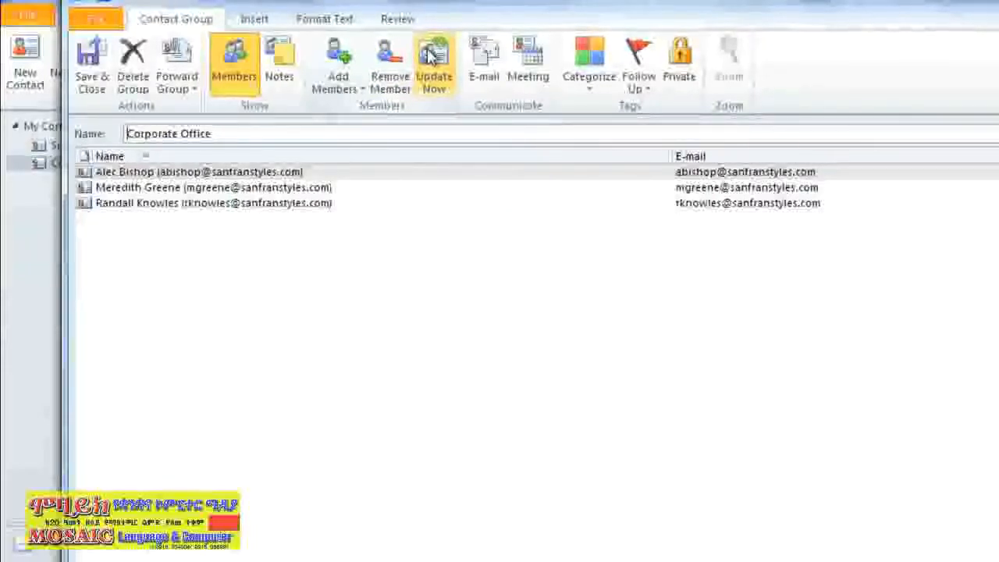
{"action": "left_click", "coordinate": [92, 64]}
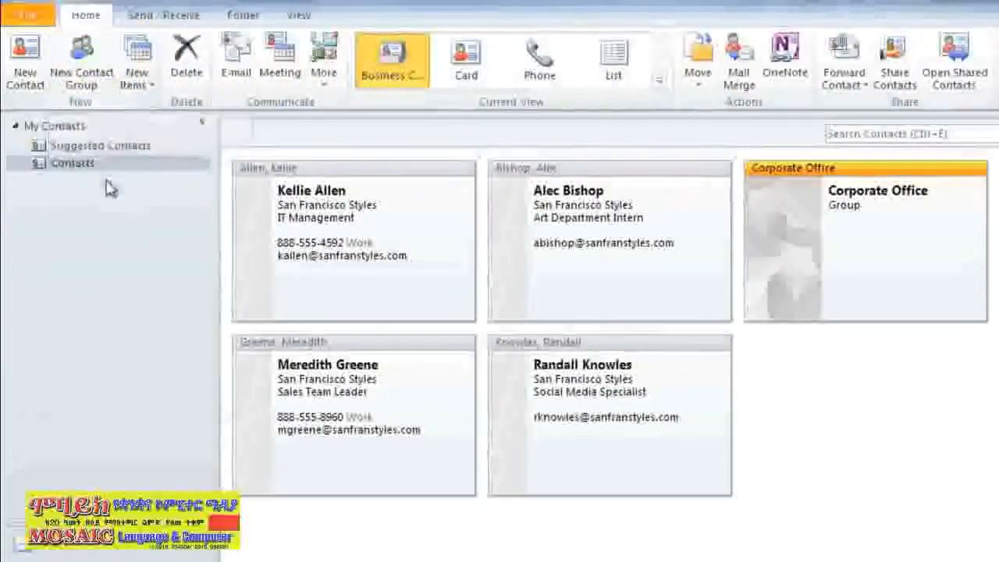